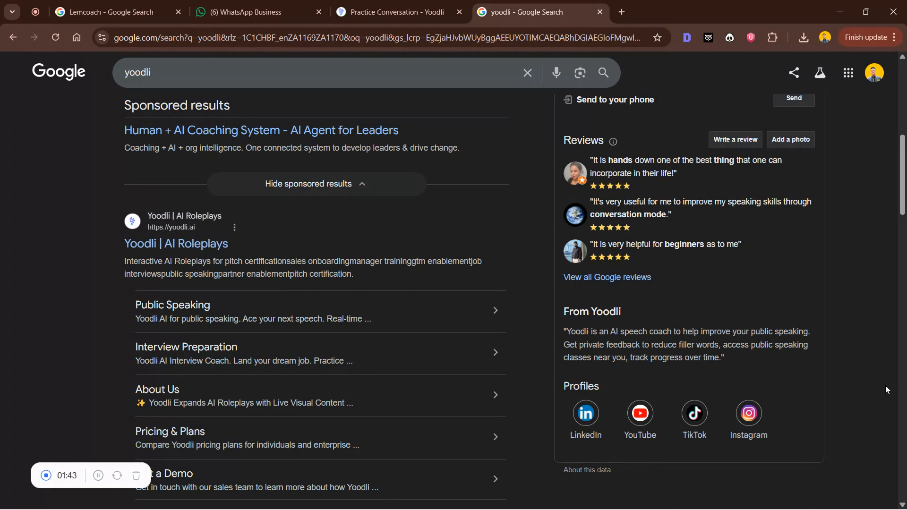
# Open the Yoodli website from the search results, return to the practice conversation page, and close the website's tab
pyautogui.click(183, 252)
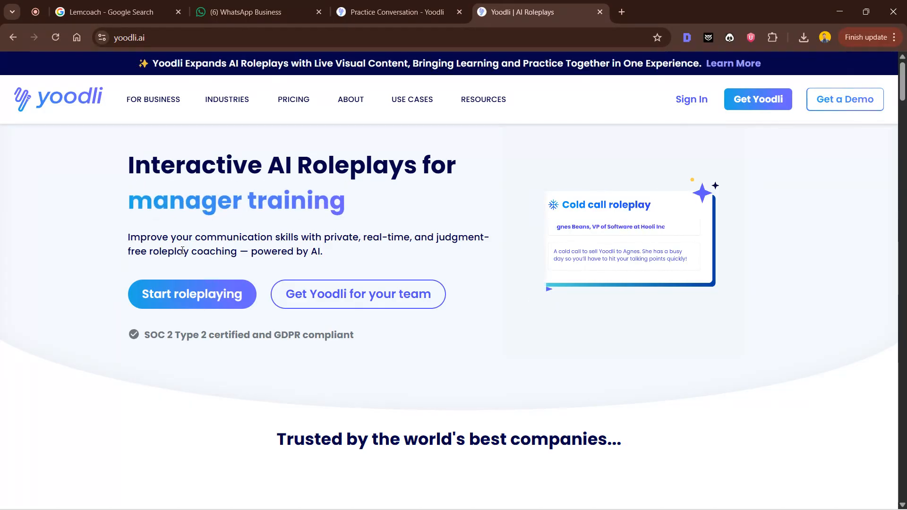
pyautogui.click(397, 12)
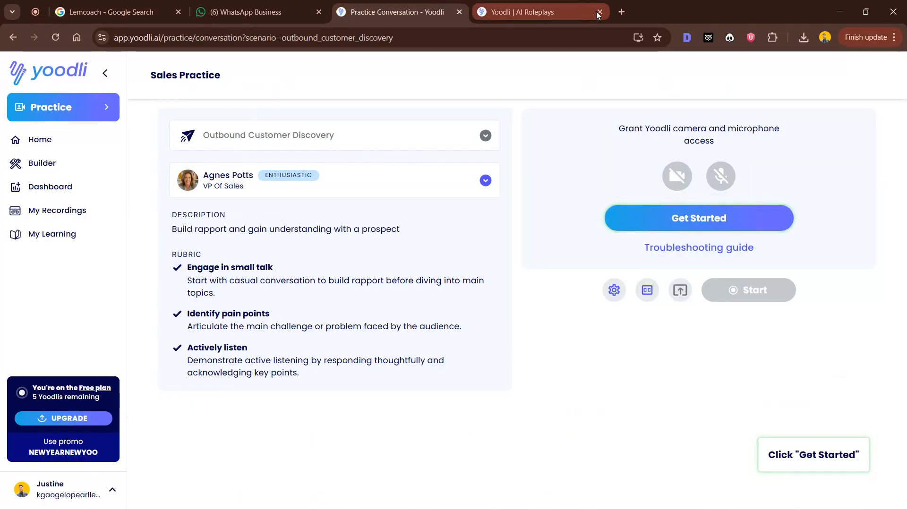
pyautogui.click(600, 12)
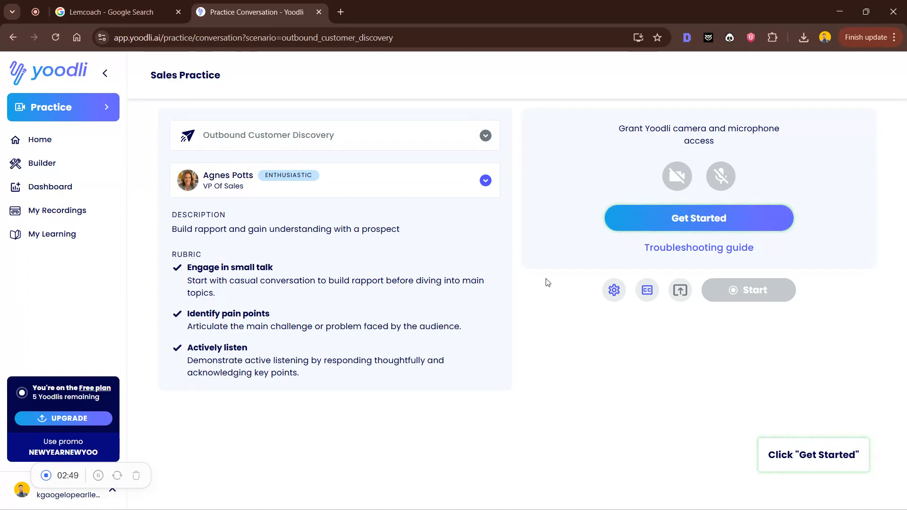
# Allow camera and microphone access while visiting the site and start the Outbound Customer Discovery roleplay
pyautogui.click(653, 223)
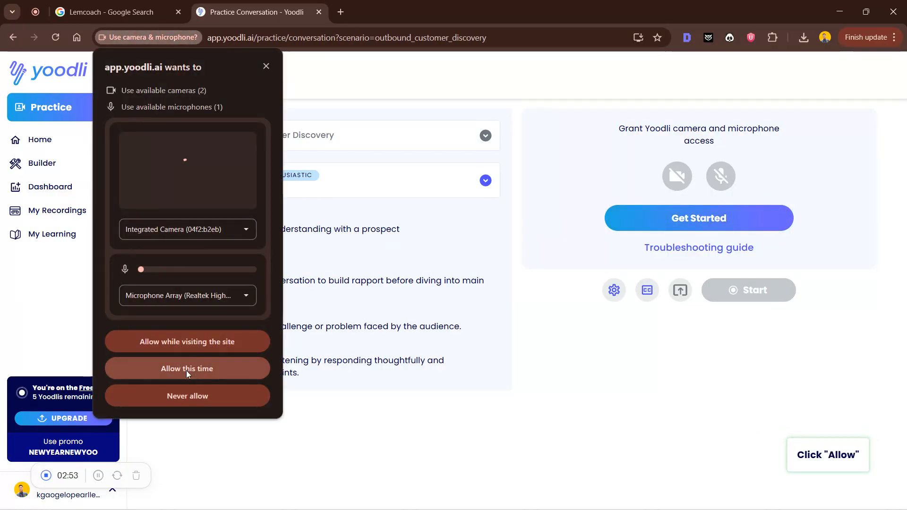
pyautogui.click(187, 342)
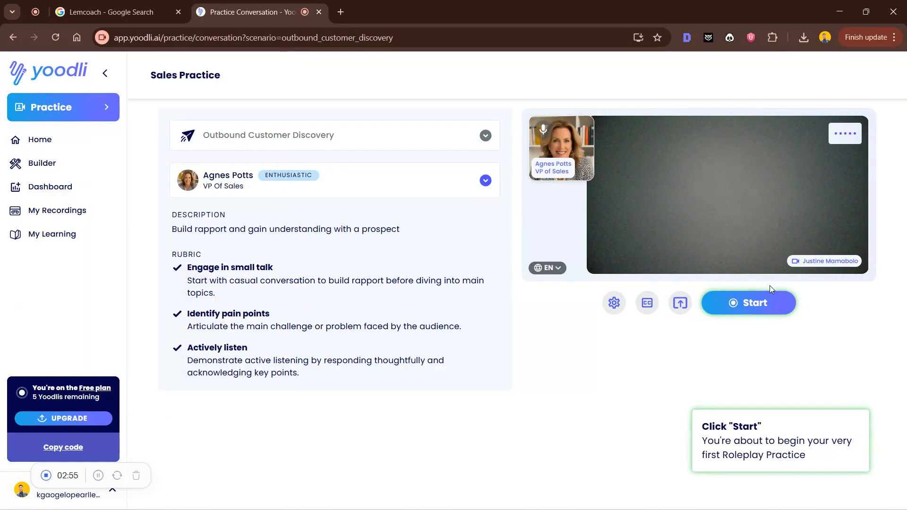
pyautogui.click(748, 313)
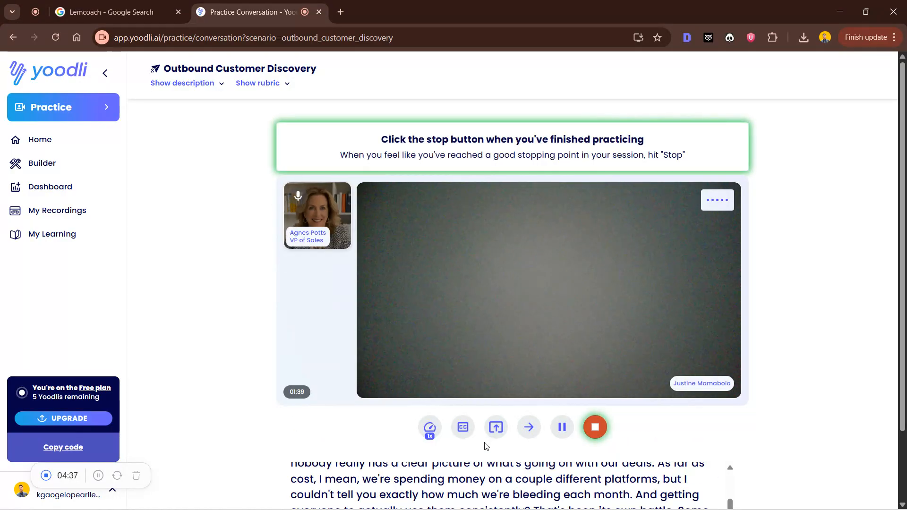
# Check the roleplay transcript, end the Outbound Customer Discovery session, and save the recording to open its analysis
pyautogui.scroll(-3, 663, 399)
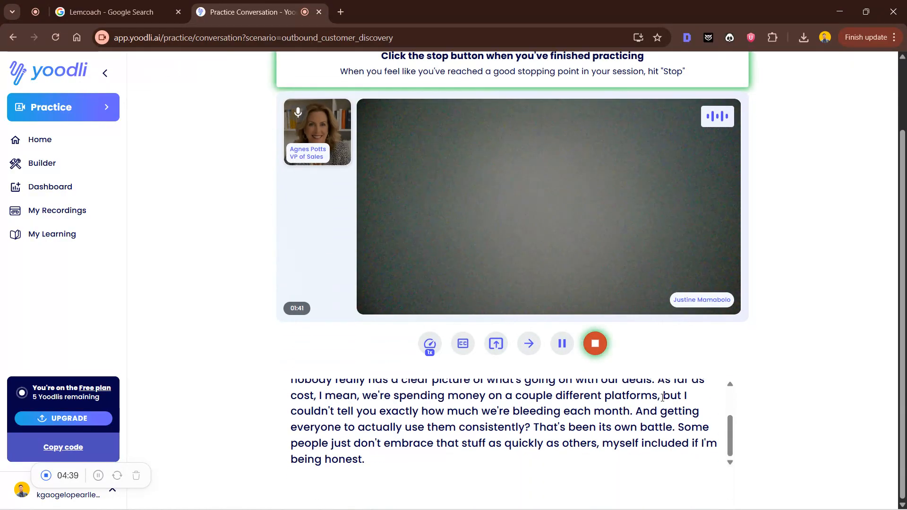
pyautogui.scroll(2, 663, 398)
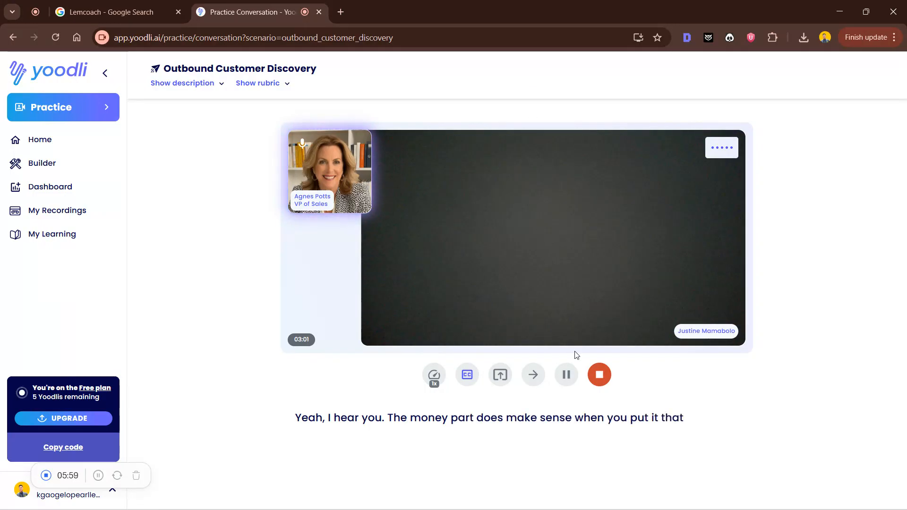
pyautogui.click(598, 375)
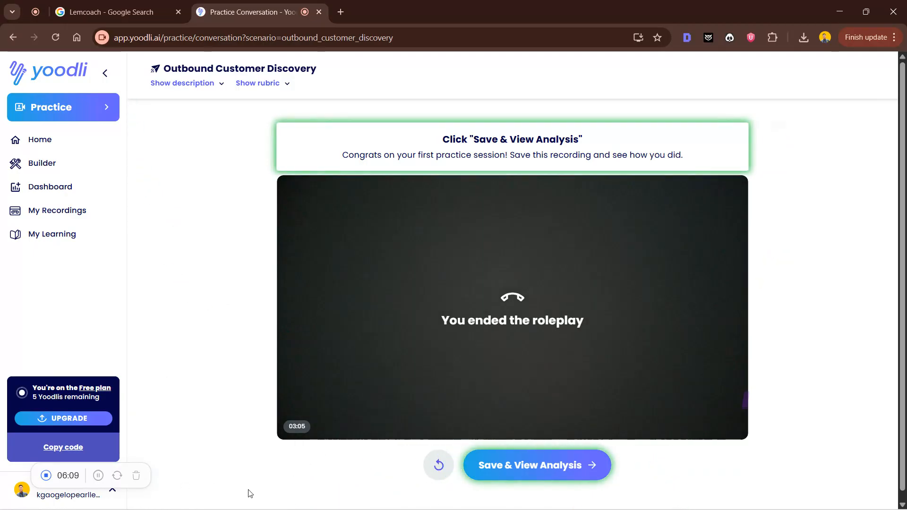
pyautogui.click(532, 465)
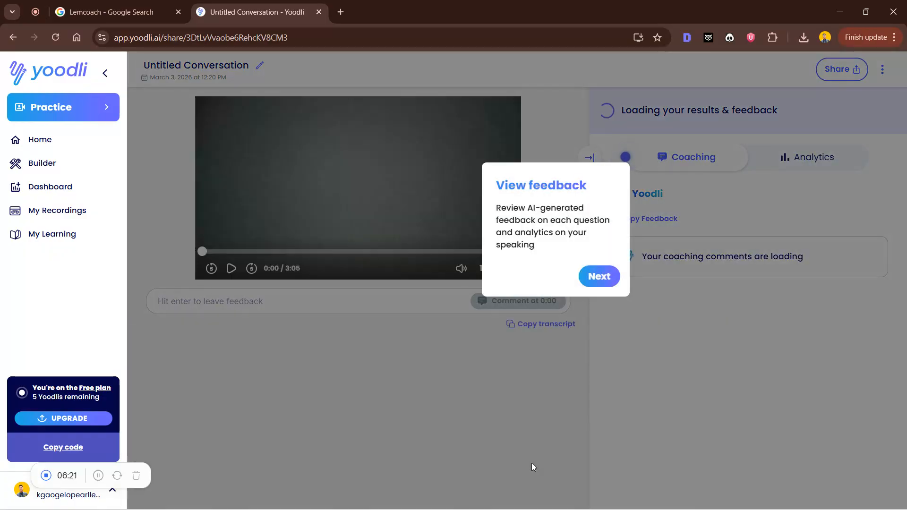
# Finish the introductory tour of the results page and review the coaching rubric, strengths and growth areas
pyautogui.click(614, 281)
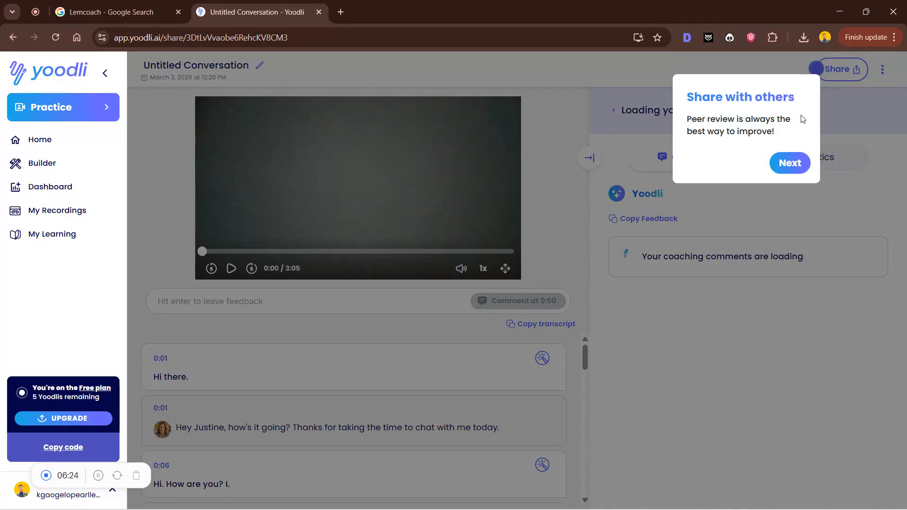
pyautogui.click(789, 162)
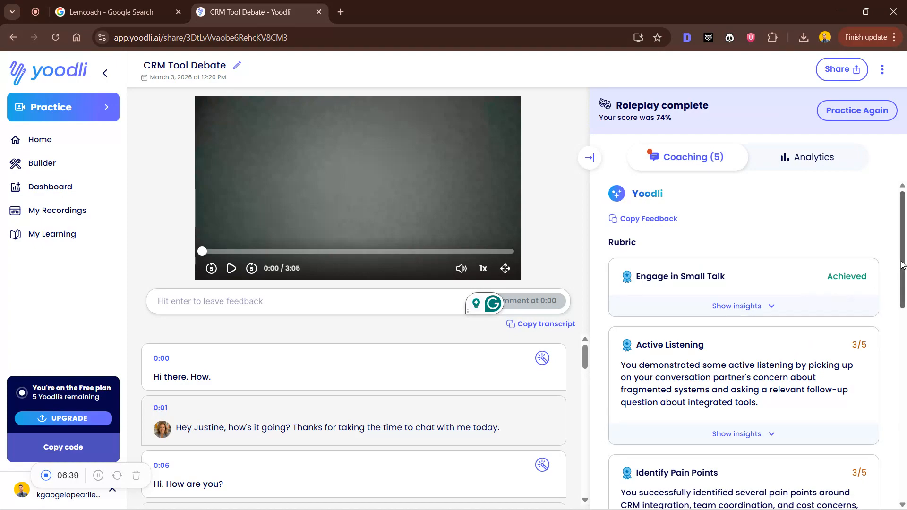
pyautogui.moveTo(903, 264); pyautogui.dragTo(901, 402)
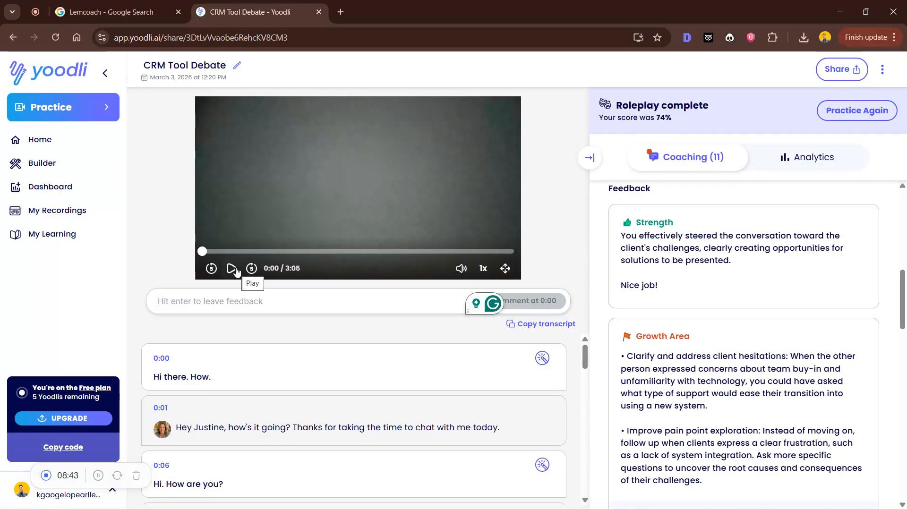
# Open the LemCoach site from the Lemcoach search results and look through the dashboard down to the Quick Practice drills
pyautogui.click(109, 12)
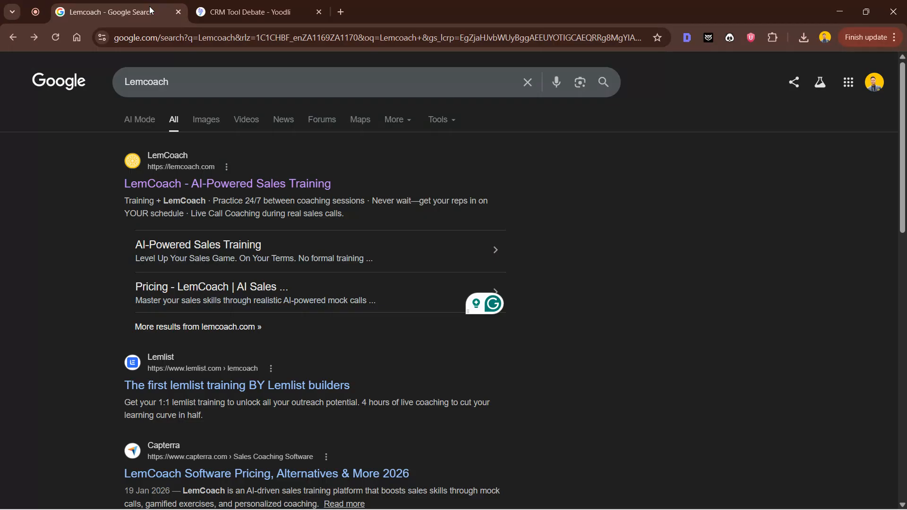
pyautogui.click(207, 184)
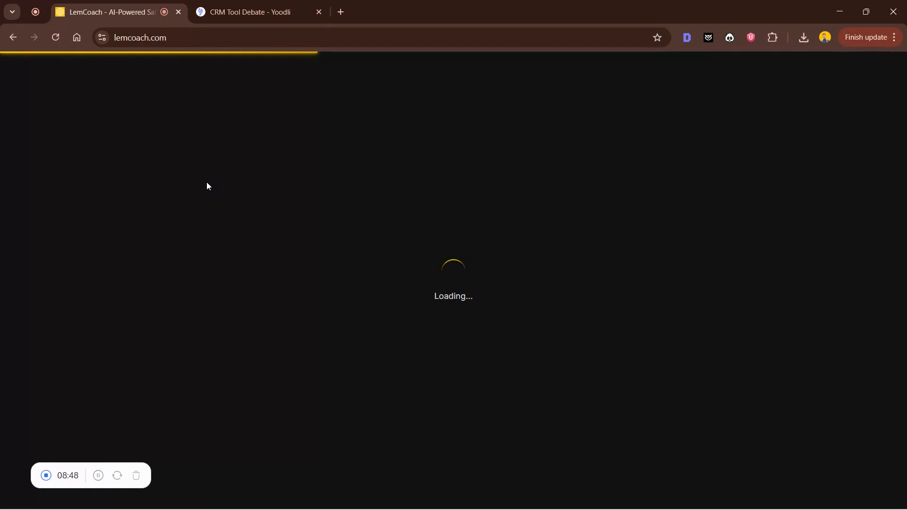
pyautogui.scroll(-7, 206, 185)
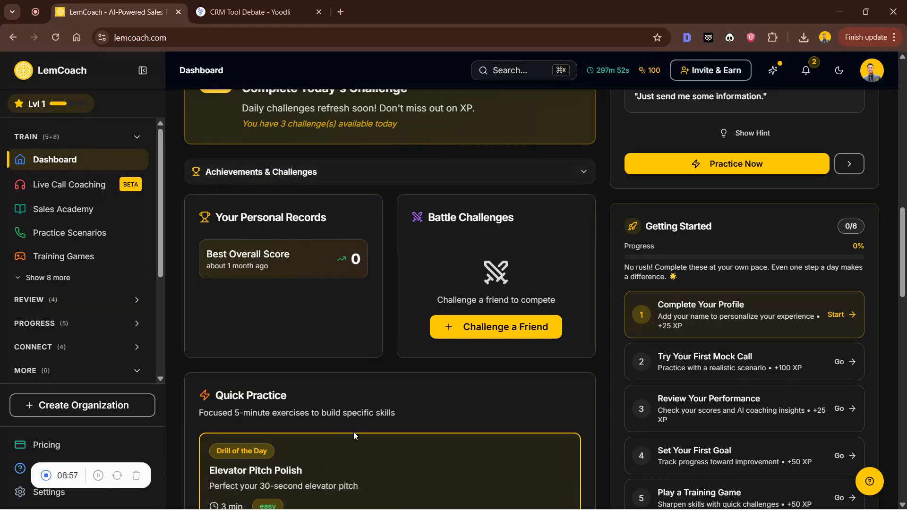
pyautogui.scroll(-6, 357, 432)
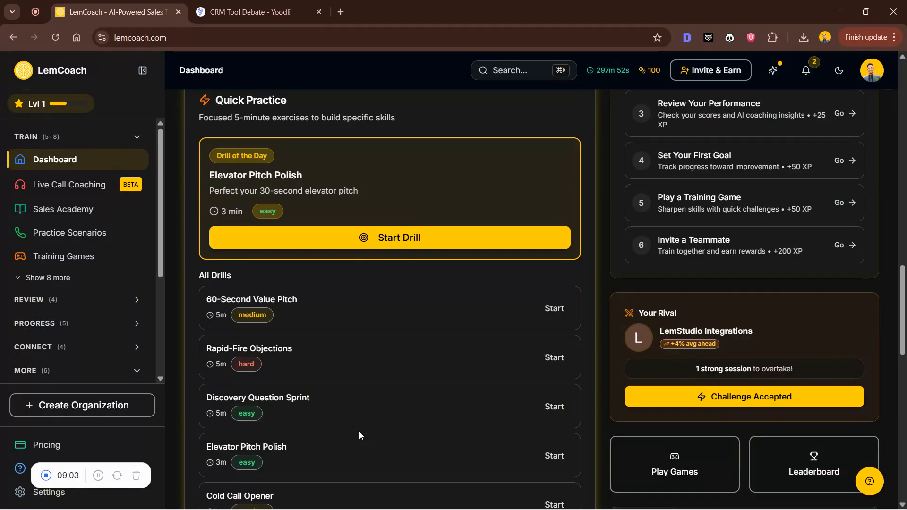
pyautogui.scroll(-2, 359, 432)
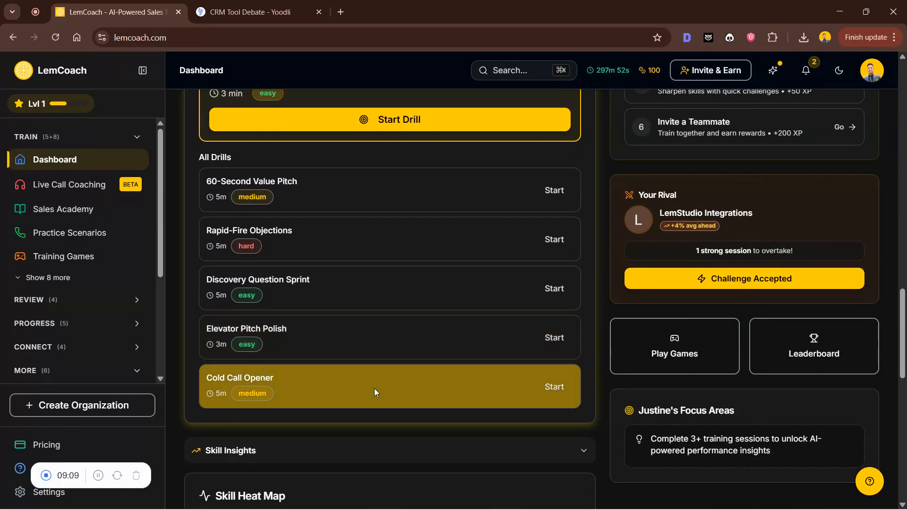
# Open the Spin the Wheel Warm-up activity, and look over the Sales Academy overview with its progress and journey sections
pyautogui.click(290, 342)
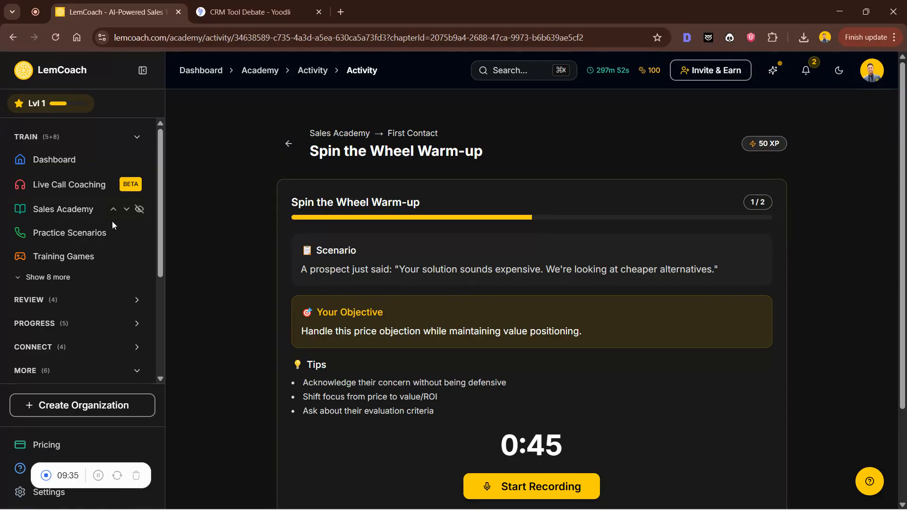
pyautogui.click(90, 210)
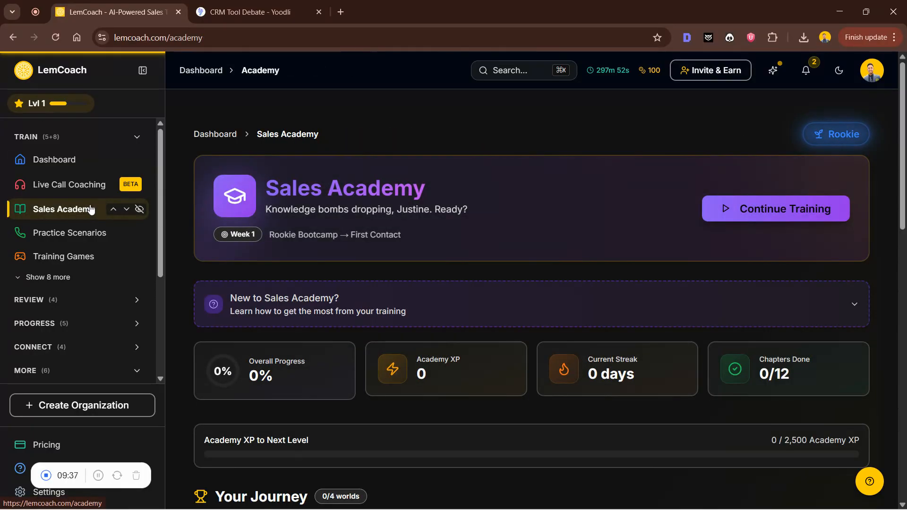
pyautogui.scroll(-3, 557, 390)
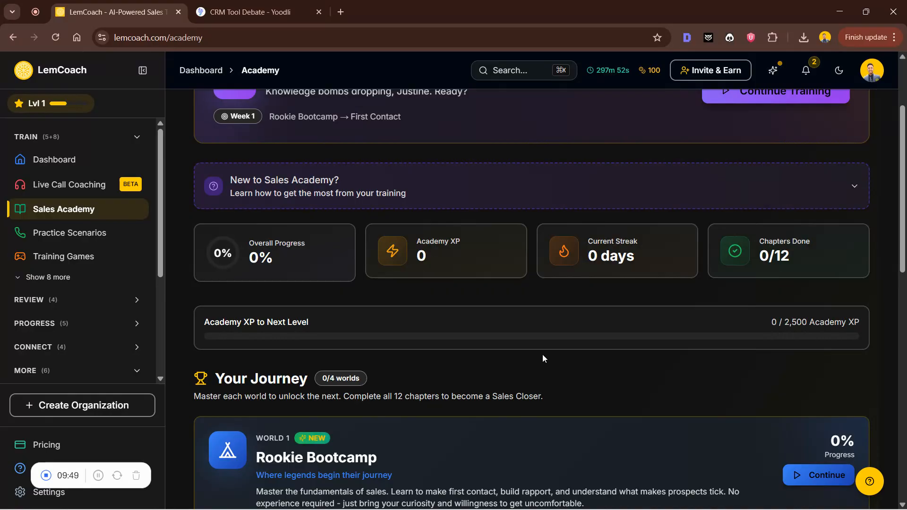
pyautogui.scroll(3, 185, 305)
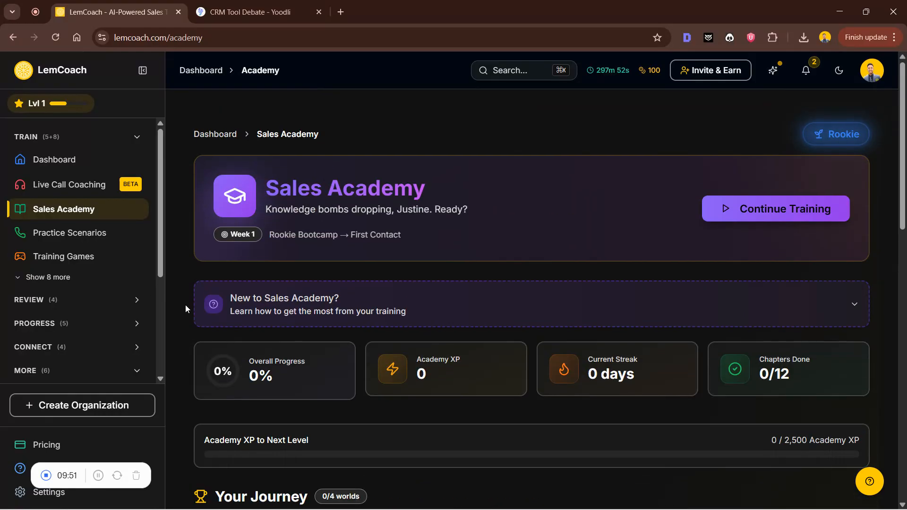
# Return to the LemCoach dashboard and examine its challenges and Quick Practice drills, briefly revisiting the Yoodli feedback page for comparison
pyautogui.click(77, 159)
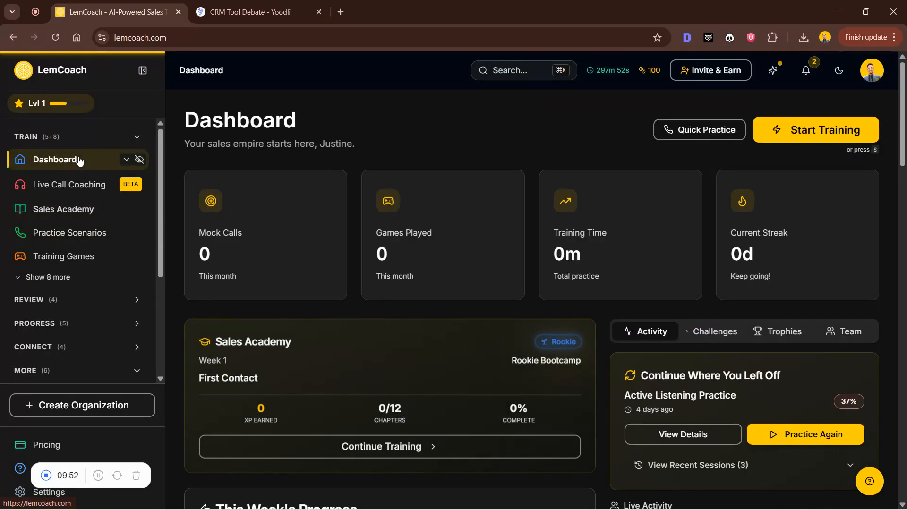
pyautogui.scroll(-5, 405, 283)
pyautogui.scroll(-5, 521, 356)
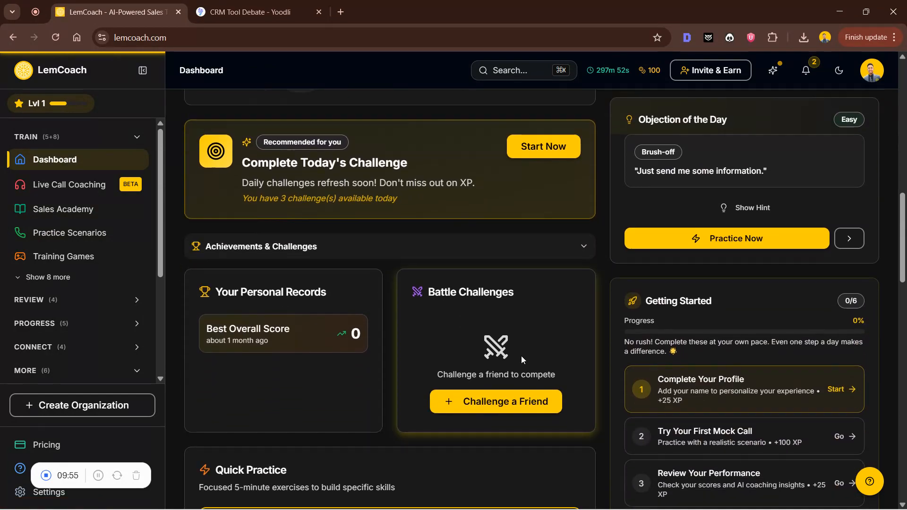
pyautogui.scroll(-4, 521, 359)
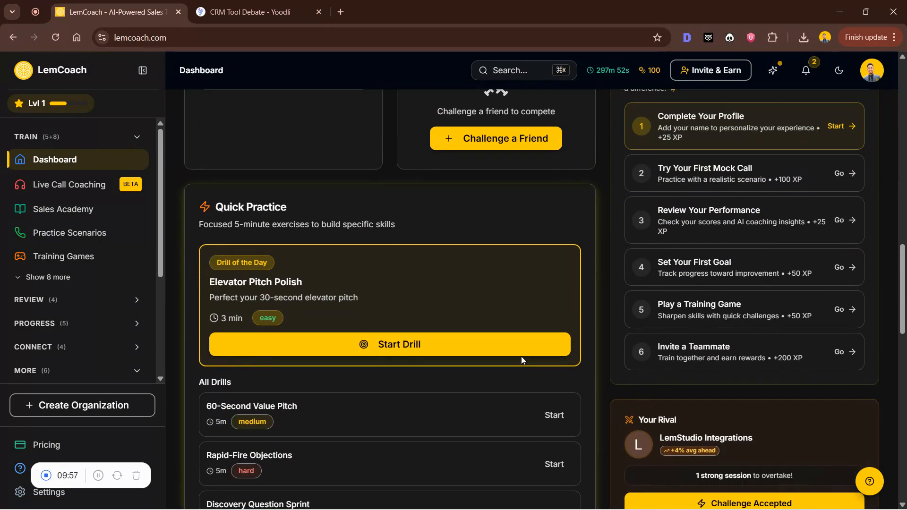
pyautogui.scroll(-2, 370, 347)
pyautogui.scroll(6, 501, 362)
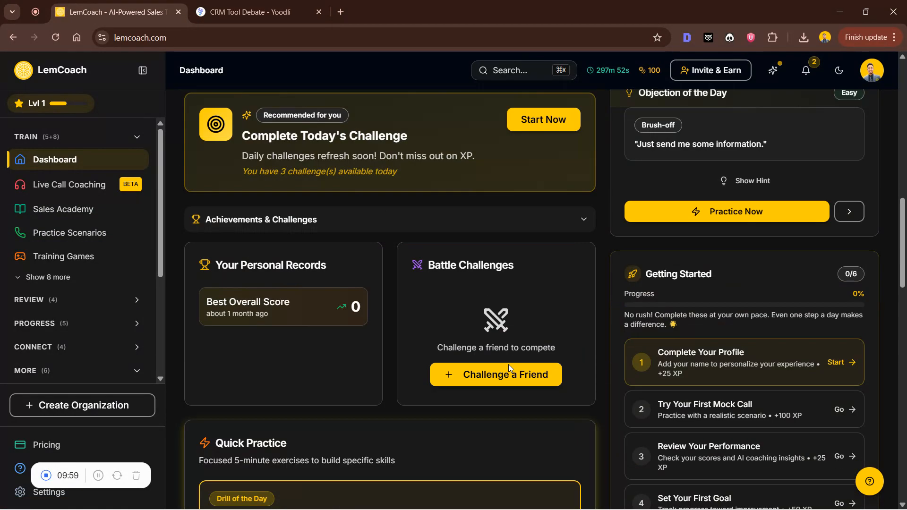
pyautogui.scroll(-5, 509, 365)
pyautogui.click(241, 13)
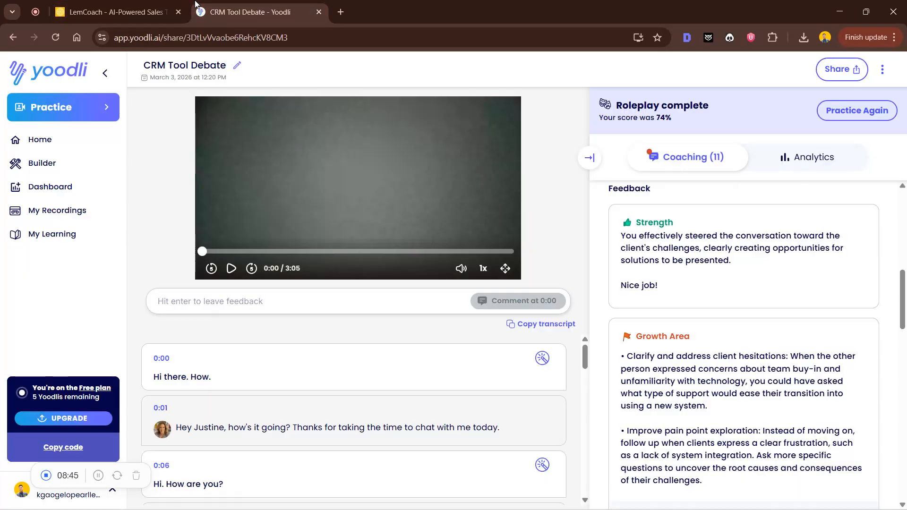
pyautogui.click(143, 11)
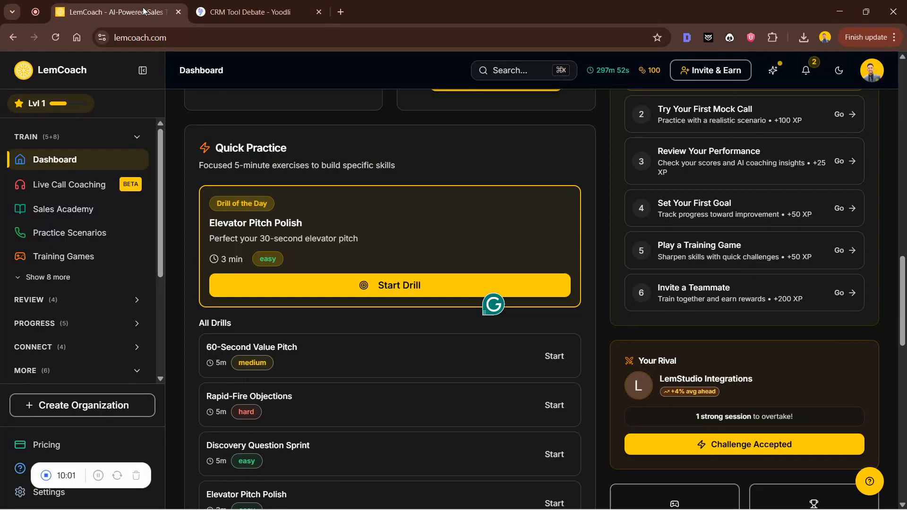